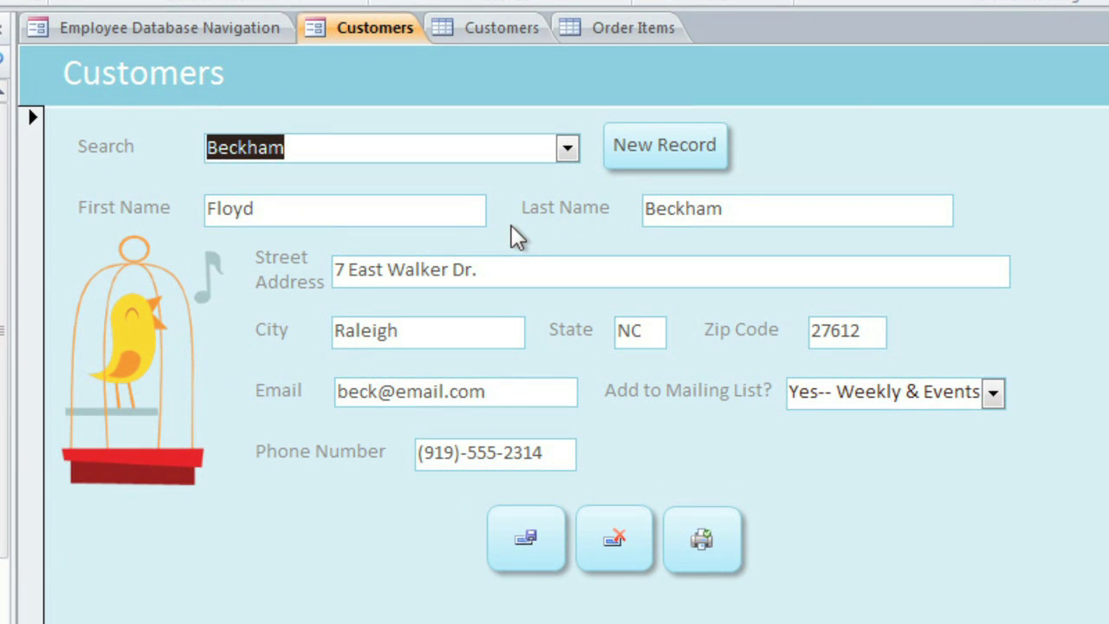
Step: Glance at the Customers table, then search the form by last name and load that customer
left_click(502, 28)
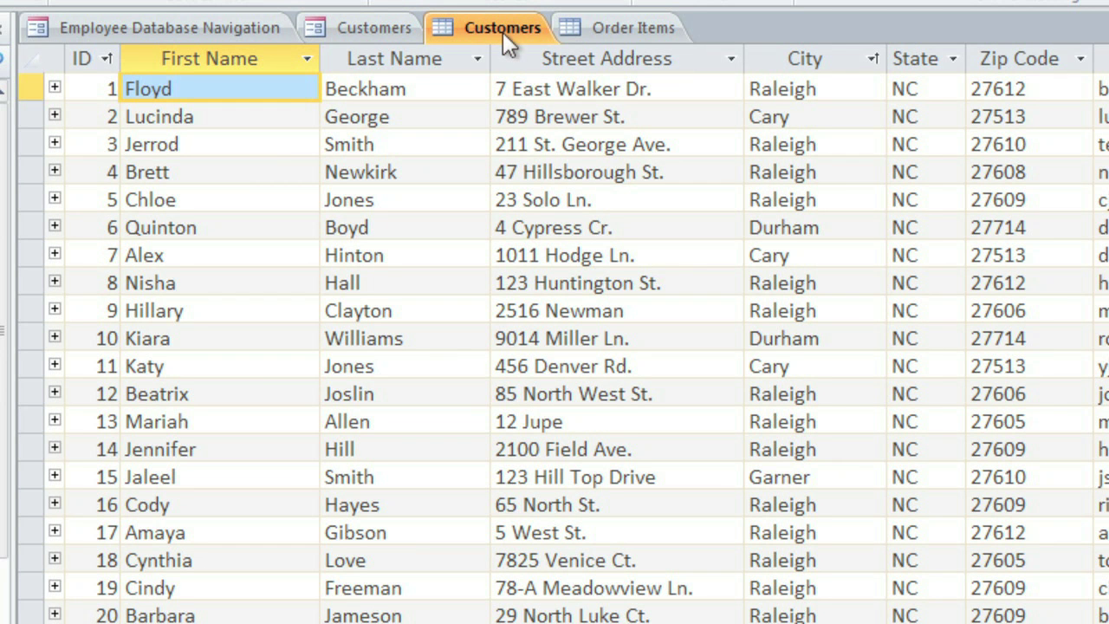
left_click(382, 30)
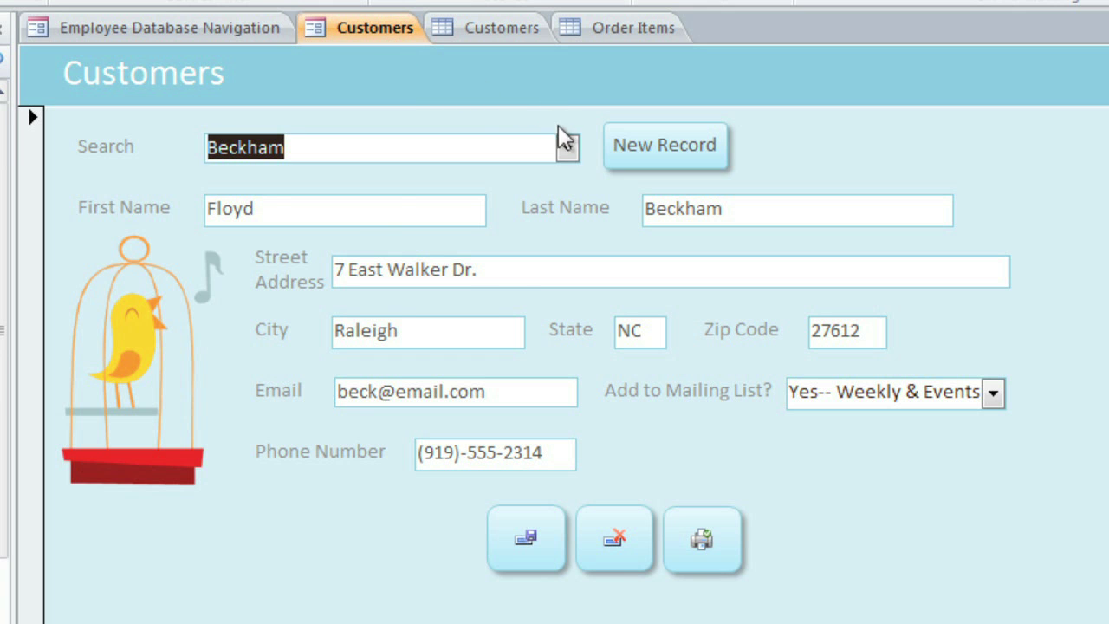
left_click(568, 148)
left_click(568, 148)
left_click(567, 149)
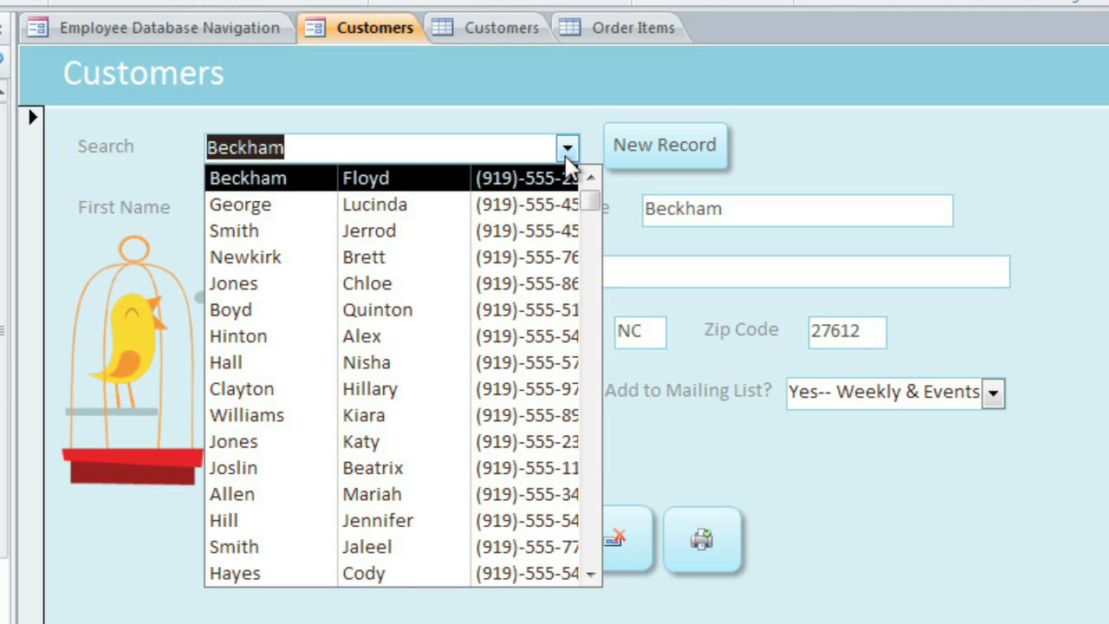
key("BackSpace")
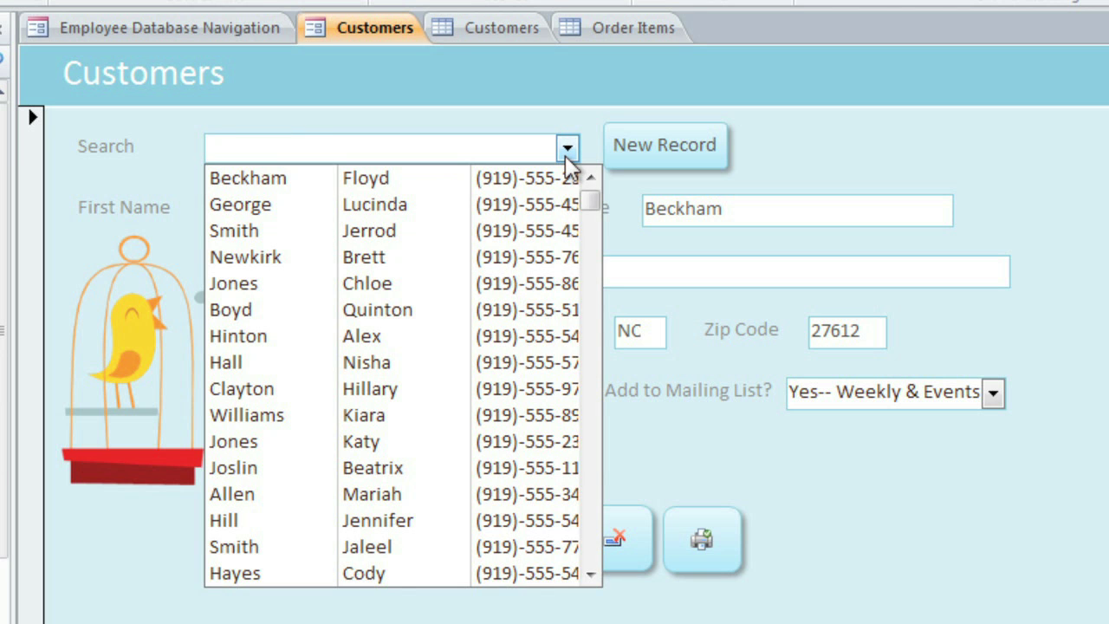
type("martel")
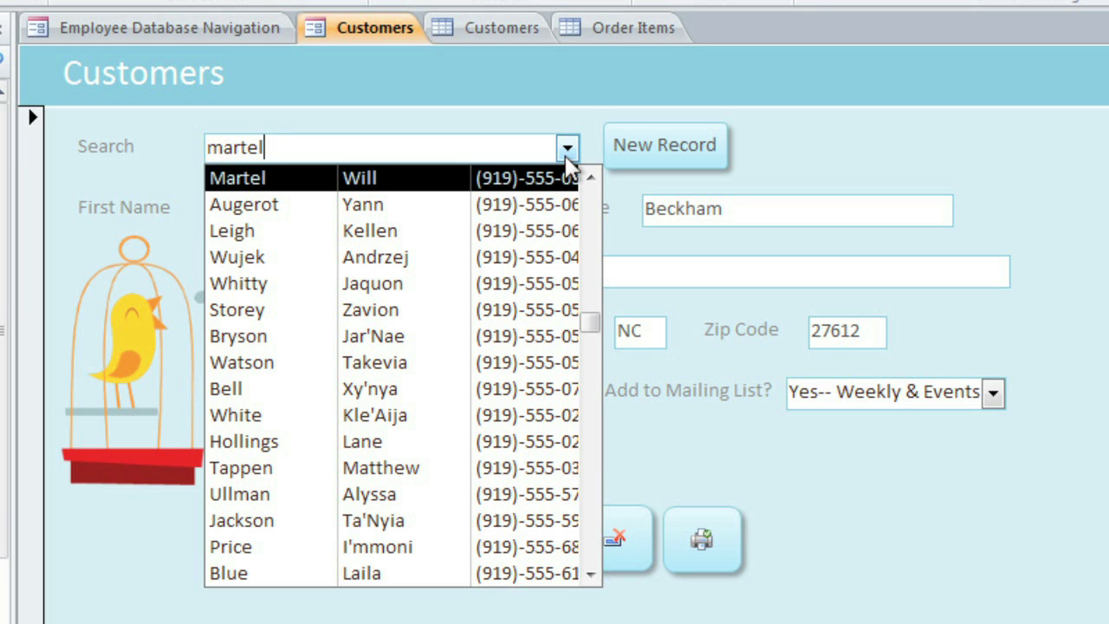
left_click(422, 180)
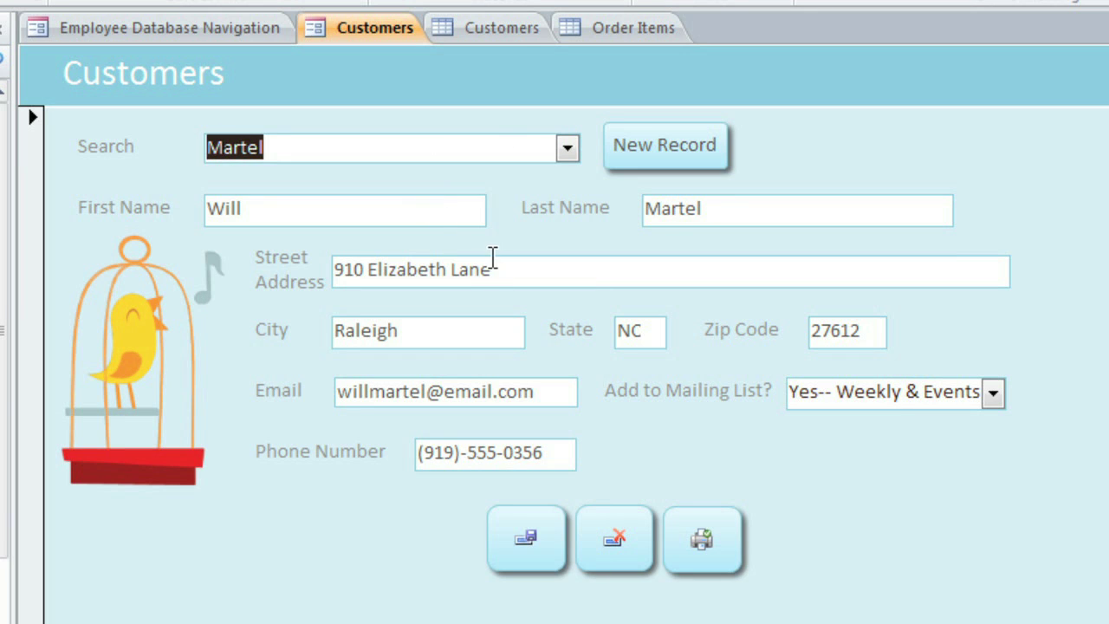
Step: Replace the customer's street address with the new address
left_click_drag(505, 266, 319, 266)
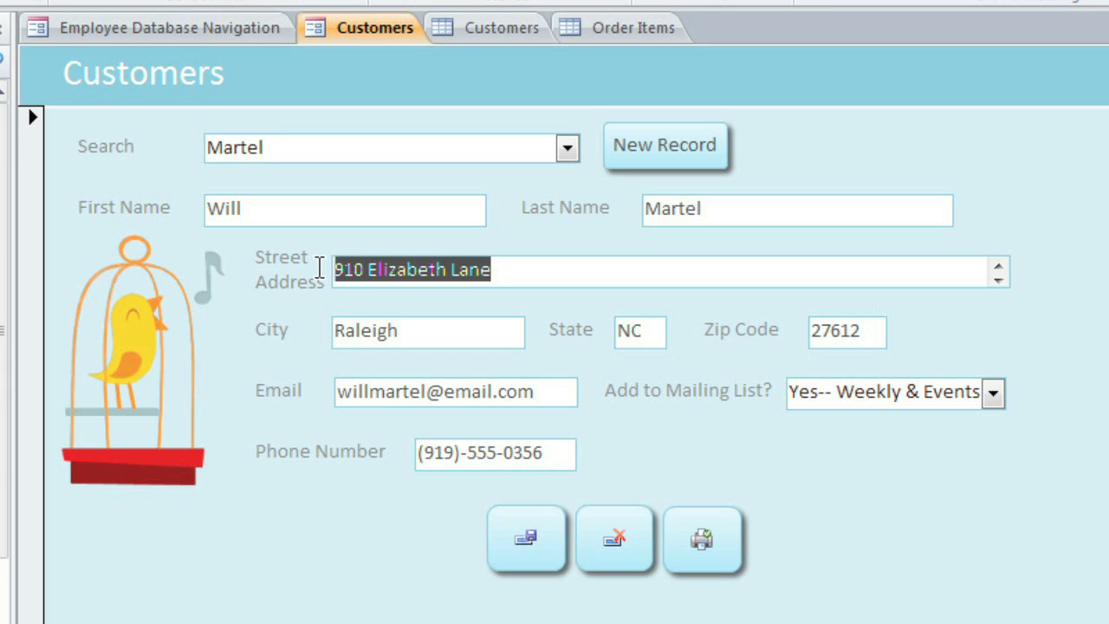
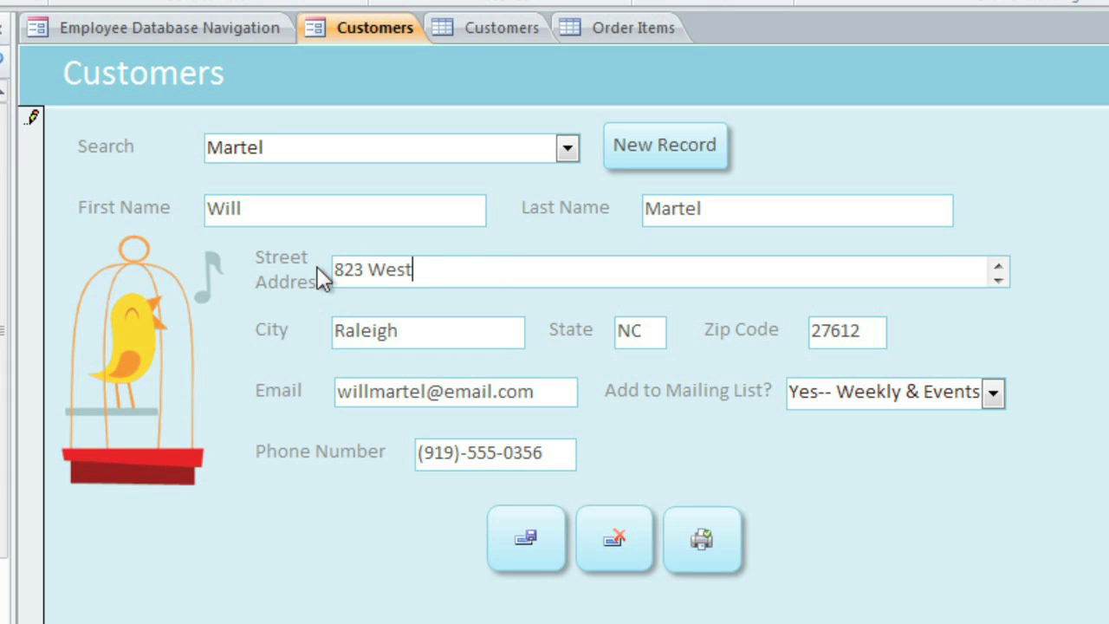
key("Tab")
key("Tab")
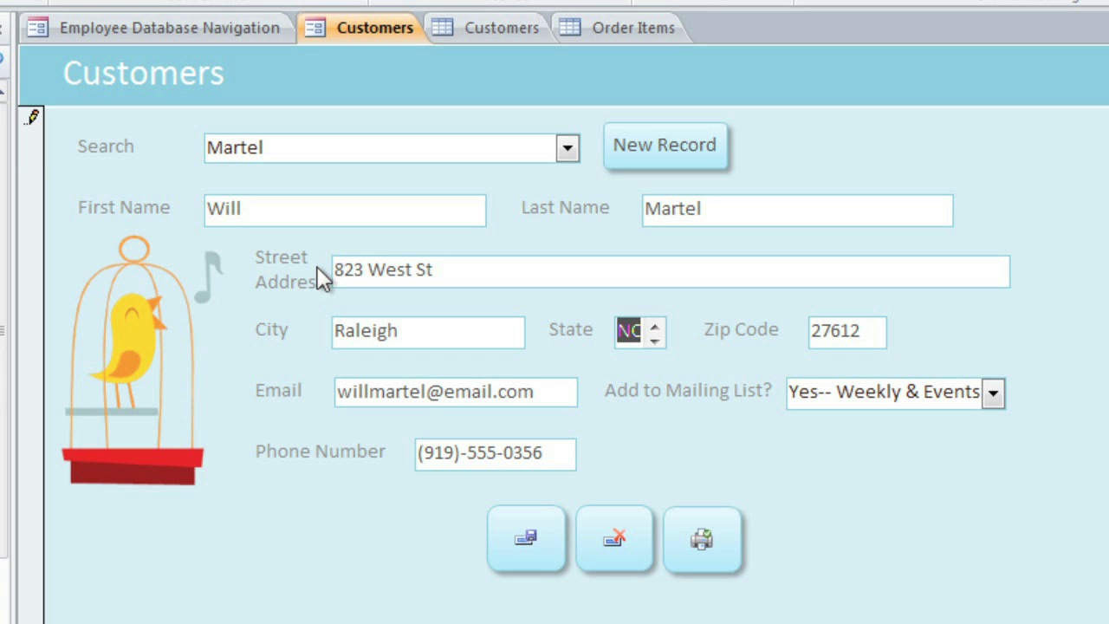
Step: Correct State to the code NC after the full name is rejected, and save the record
type("North Carolina")
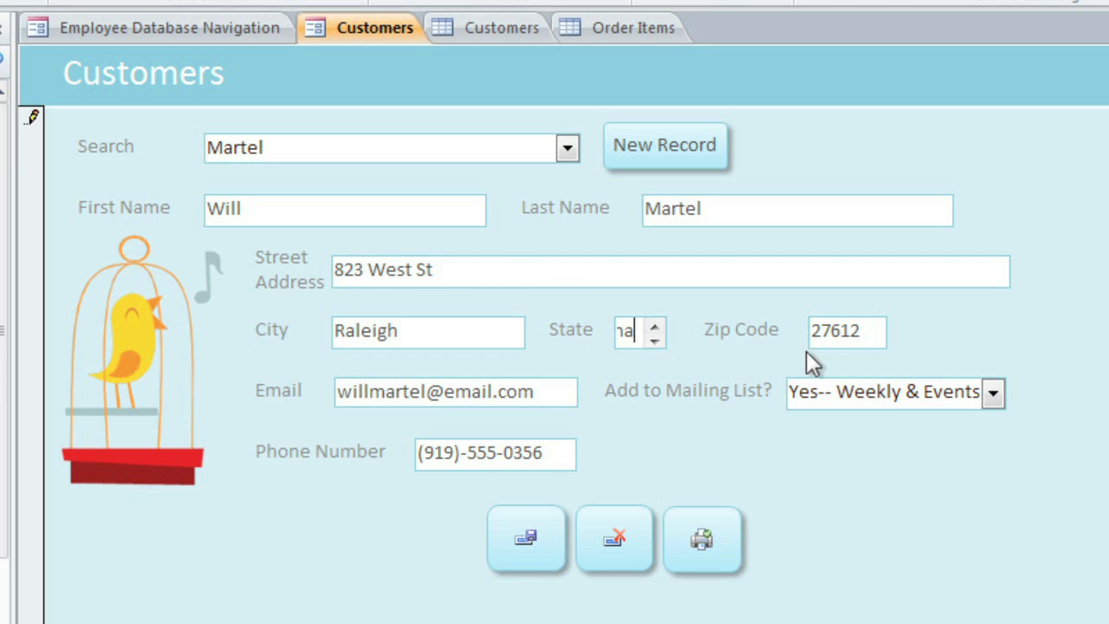
left_click(847, 343)
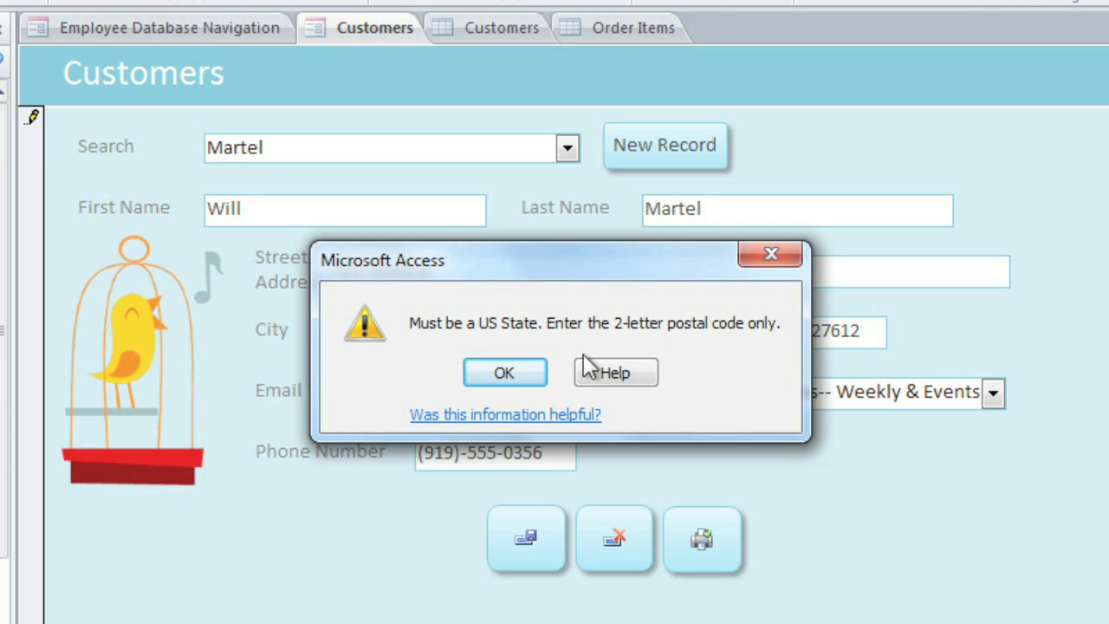
left_click(505, 373)
key("BackSpace")
key("BackSpace")
key("BackSpace")
key("BackSpace")
key("BackSpace")
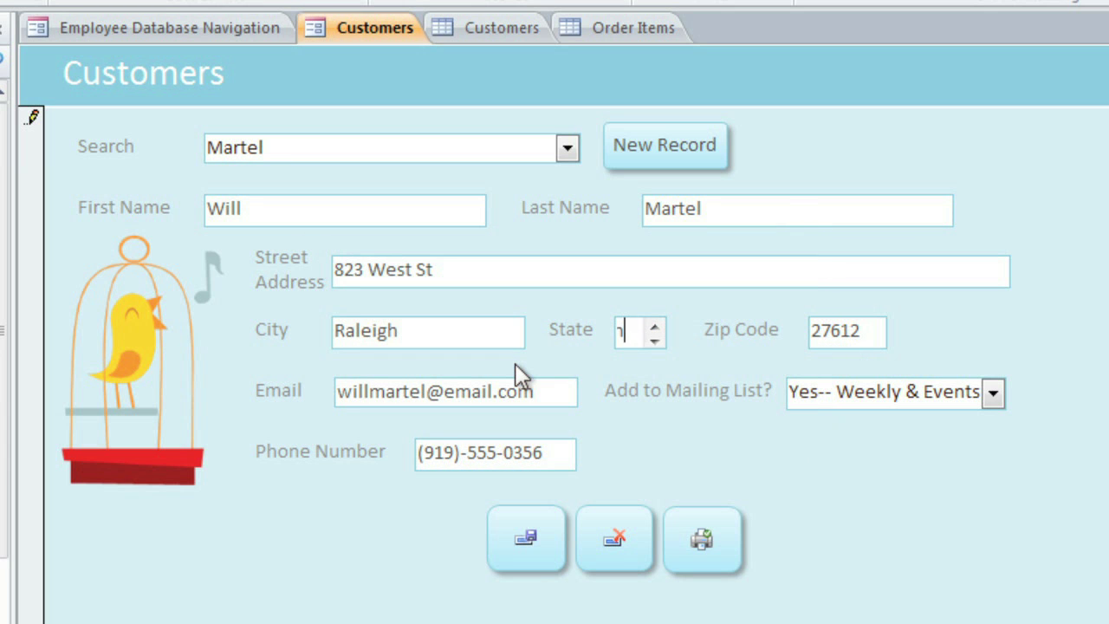
key("BackSpace")
key("BackSpace")
key("BackSpace")
key("BackSpace")
key("BackSpace")
key("BackSpace")
key("BackSpace")
key("BackSpace")
key("BackSpace")
type("NC")
key("Tab")
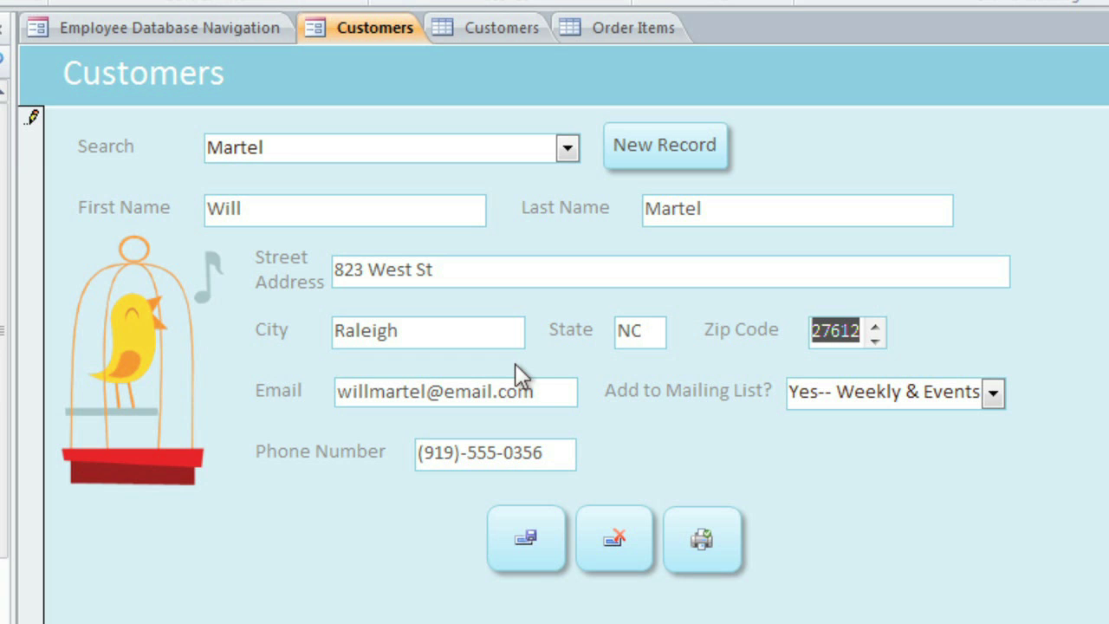
left_click(517, 533)
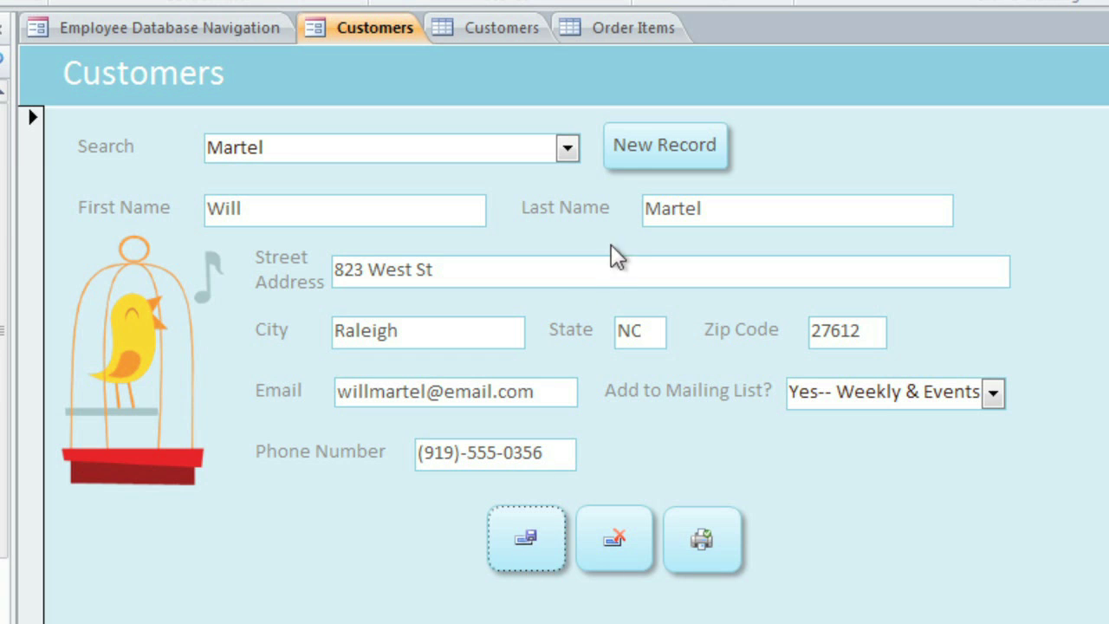
Step: Open the Orders form from the Navigation Pane and start a blank new order
left_click(631, 169)
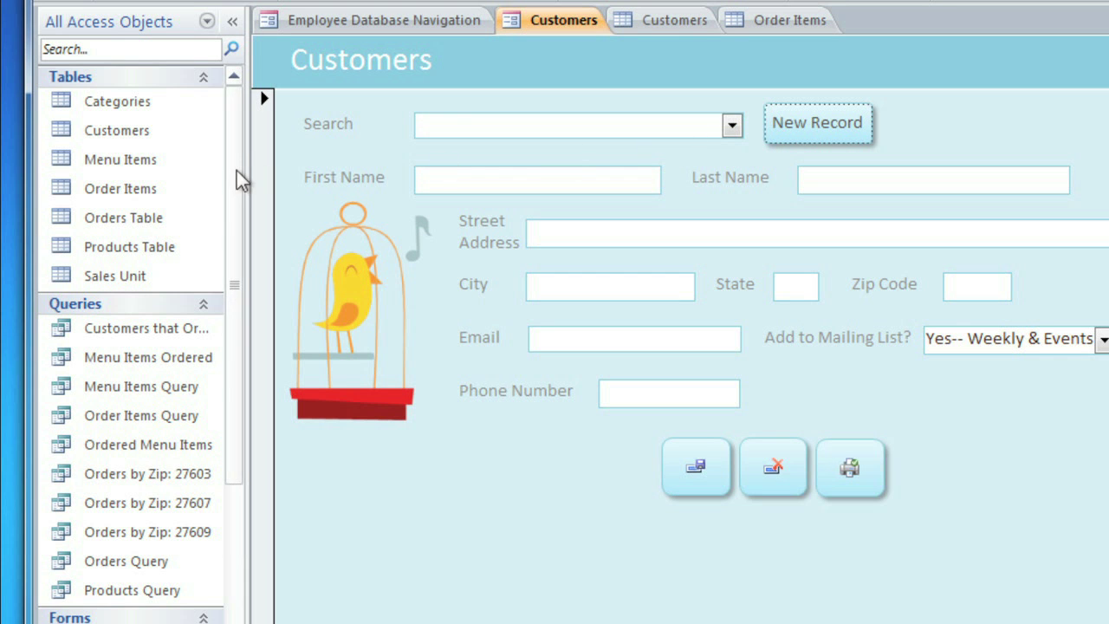
left_click_drag(235, 177, 233, 314)
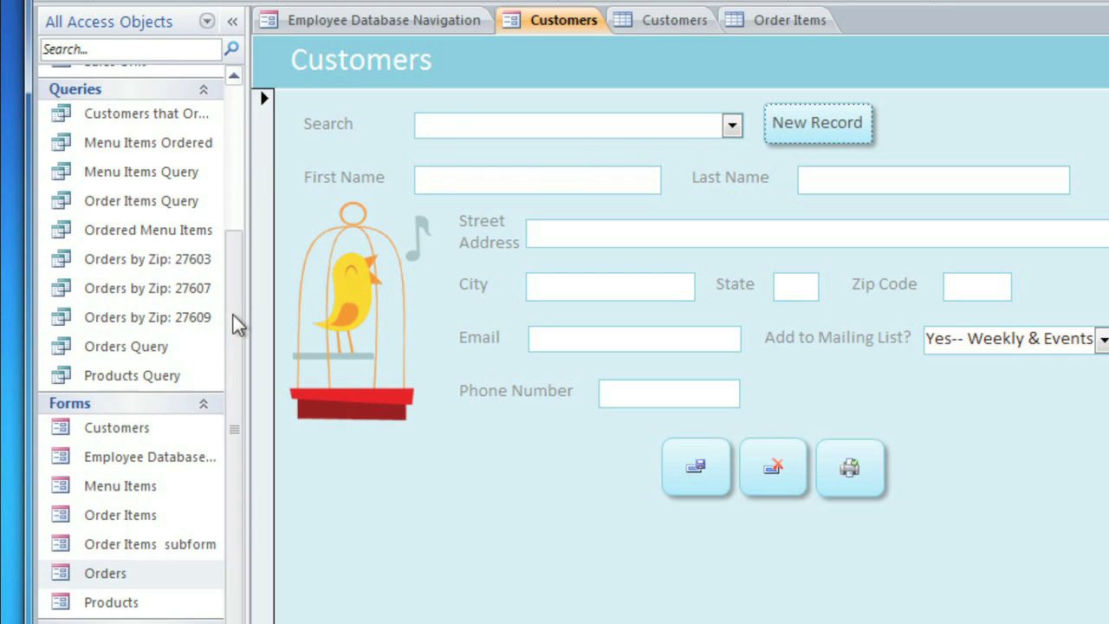
double_click(122, 579)
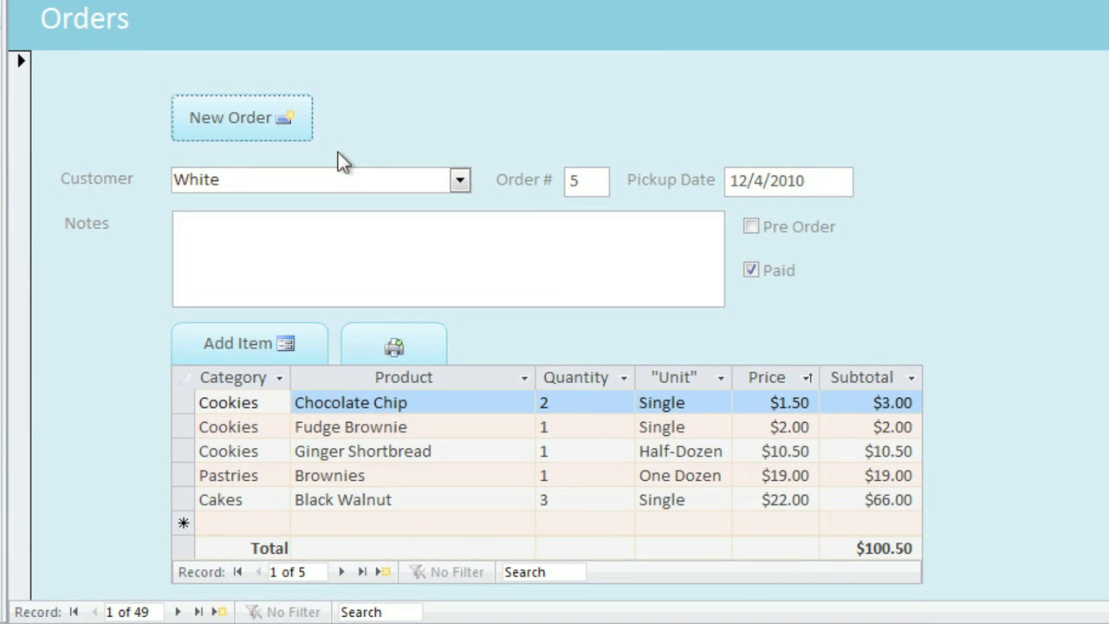
left_click(265, 137)
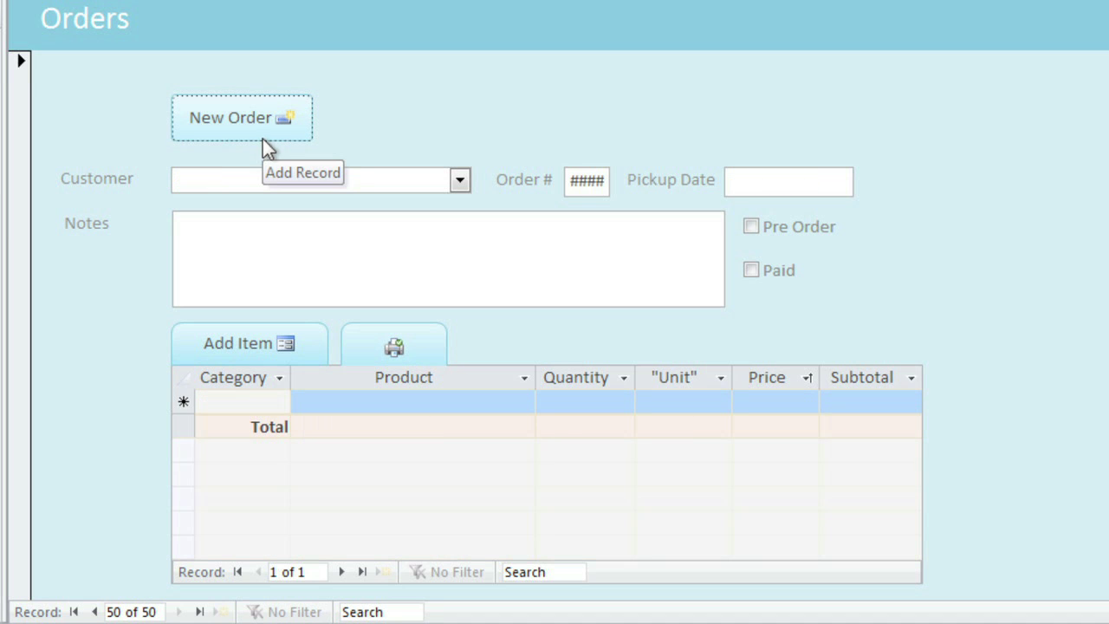
Step: Choose the ordering customer and set the pickup date to 2/24/2011
left_click(461, 182)
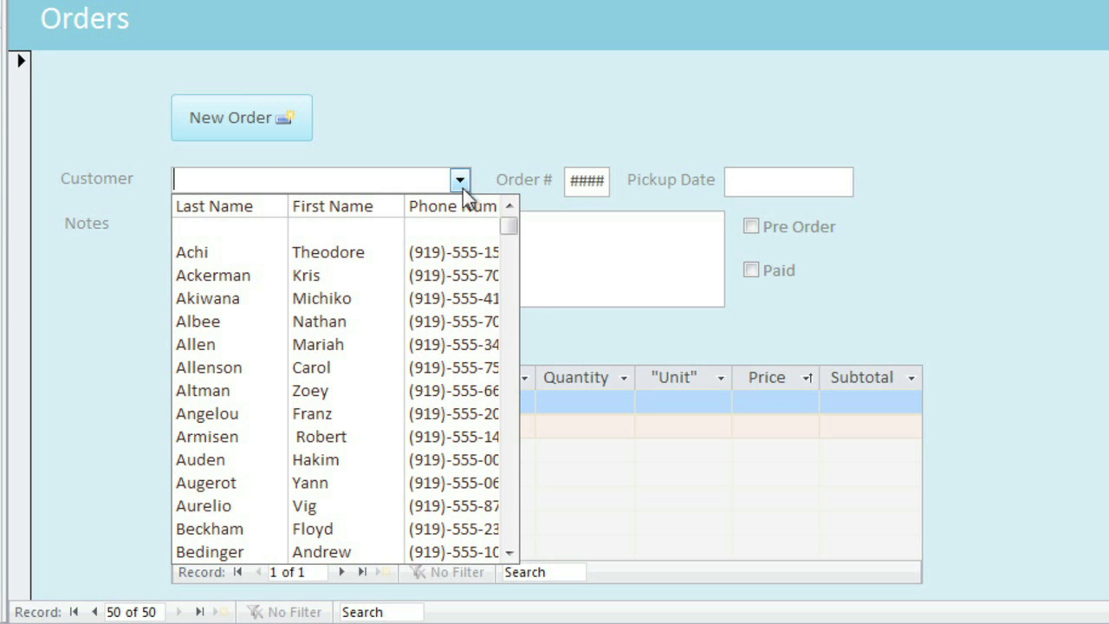
left_click(375, 367)
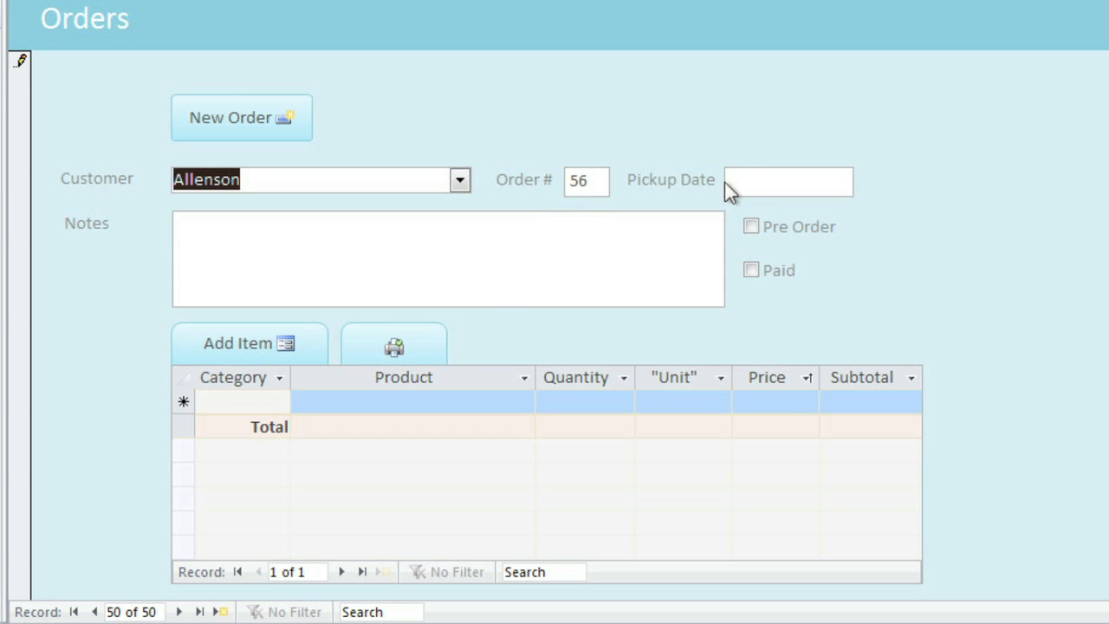
left_click(752, 180)
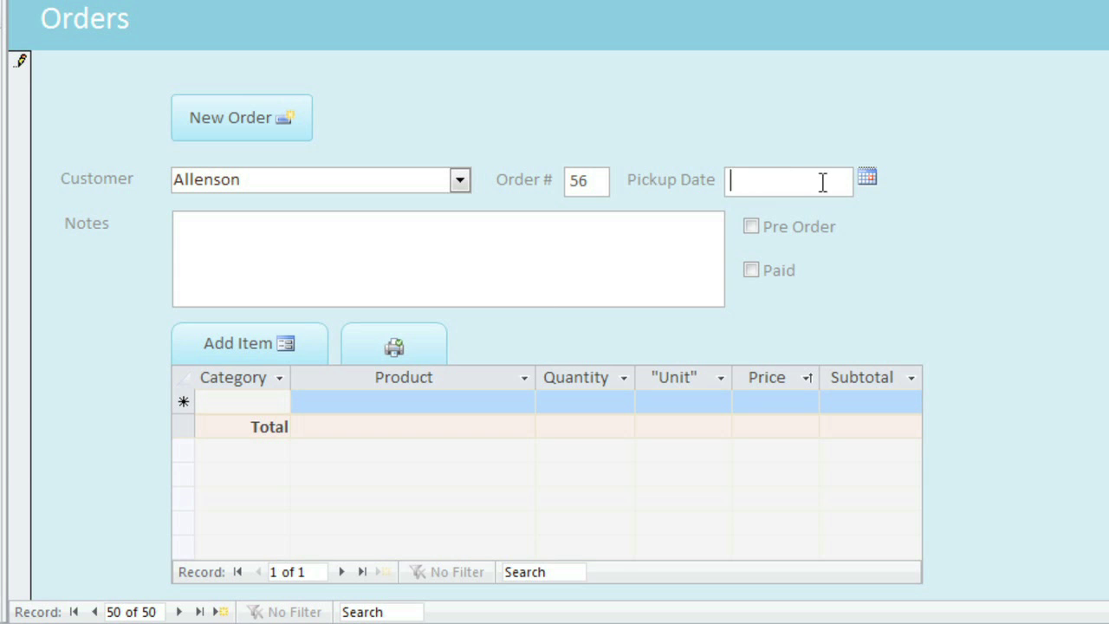
left_click(866, 178)
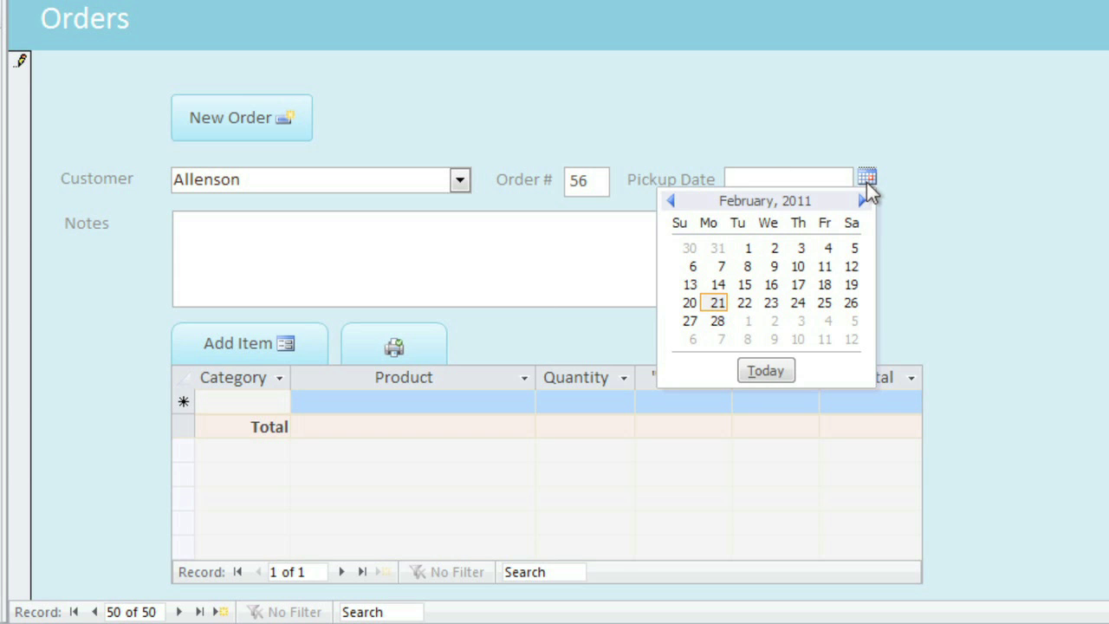
left_click(799, 303)
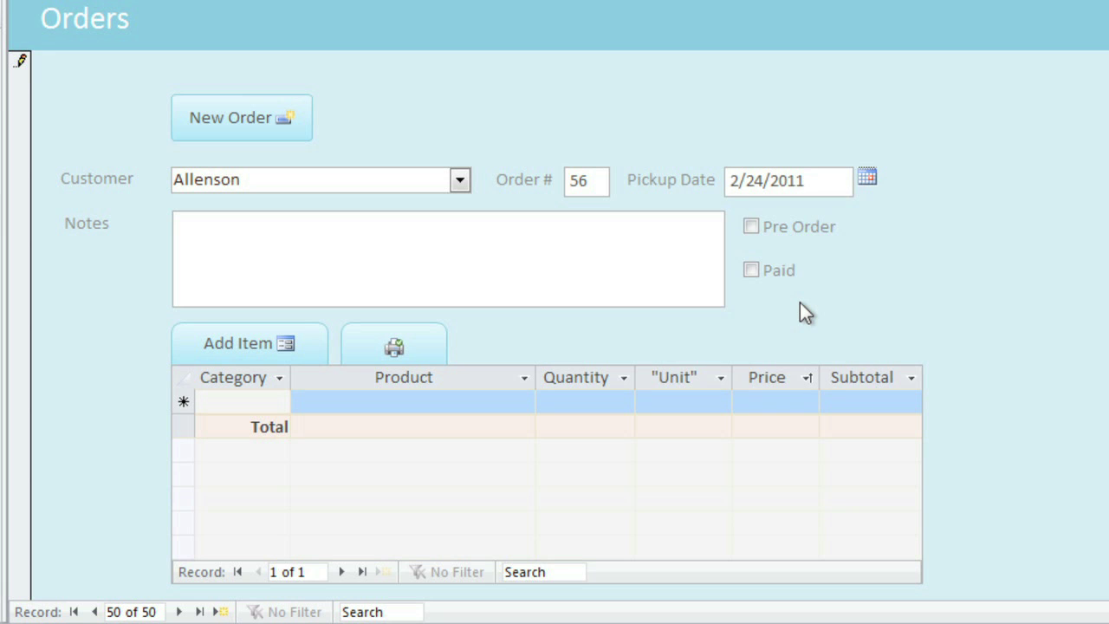
Step: Tick Pre Order and Paid, and add the note 'For an office party.'
left_click(753, 227)
left_click(752, 270)
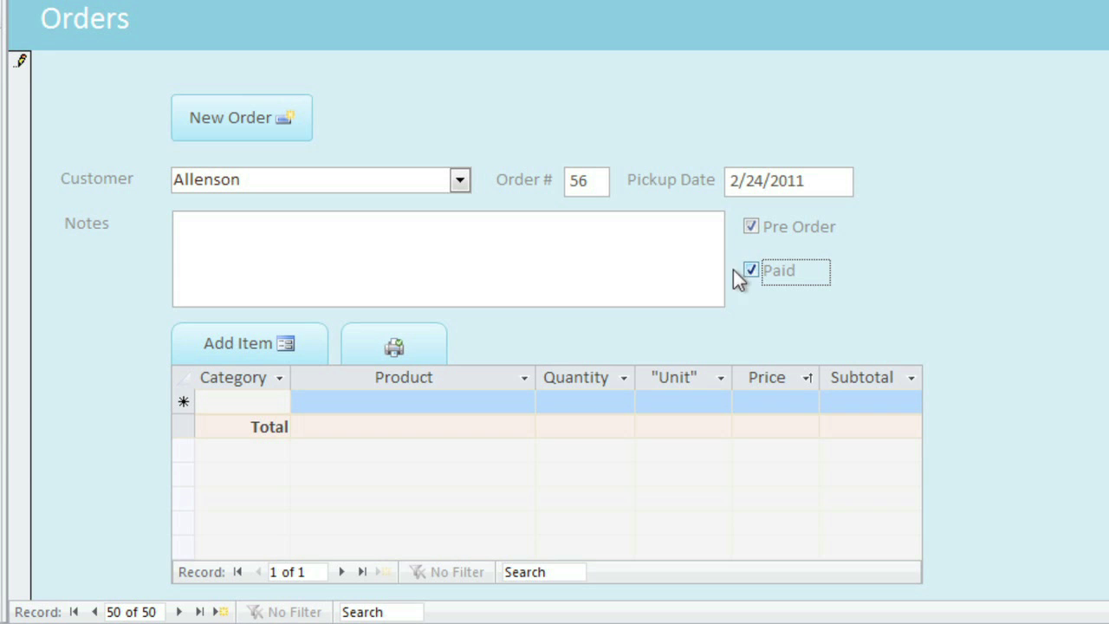
left_click(377, 247)
type("For an office p")
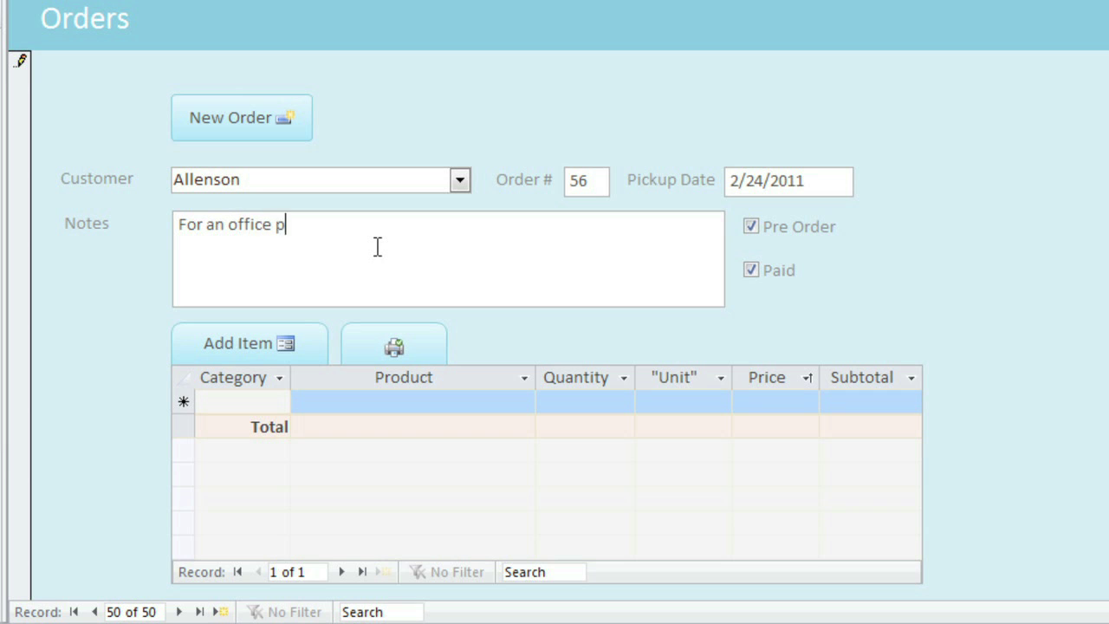
type("arty.")
left_click(239, 352)
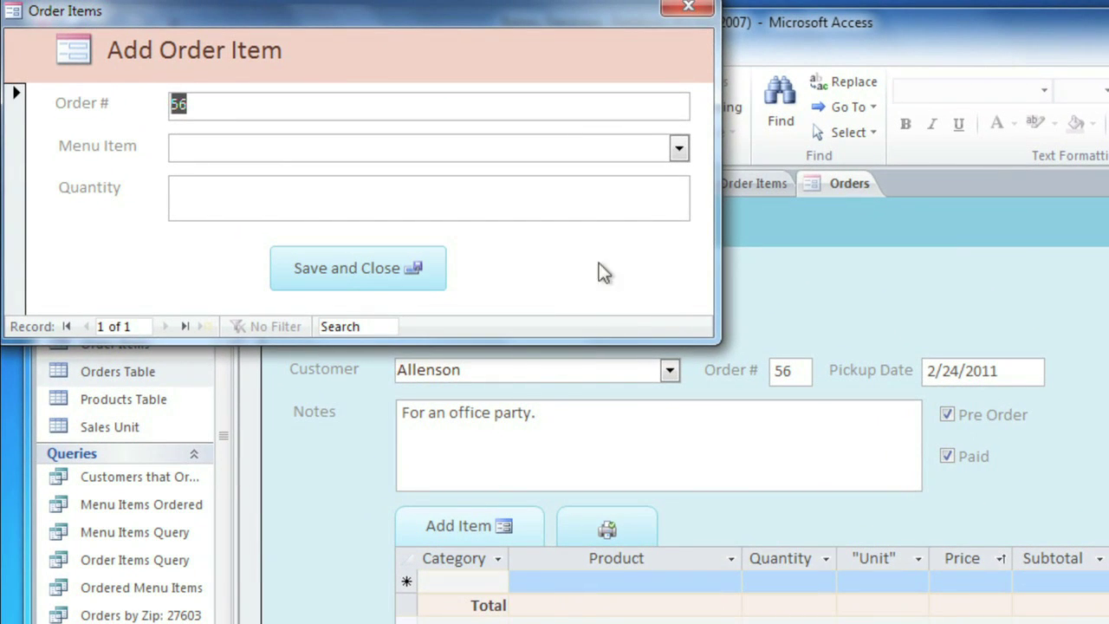
Step: Add strawberry cheesecake with quantity 2 to order 56
left_click(679, 148)
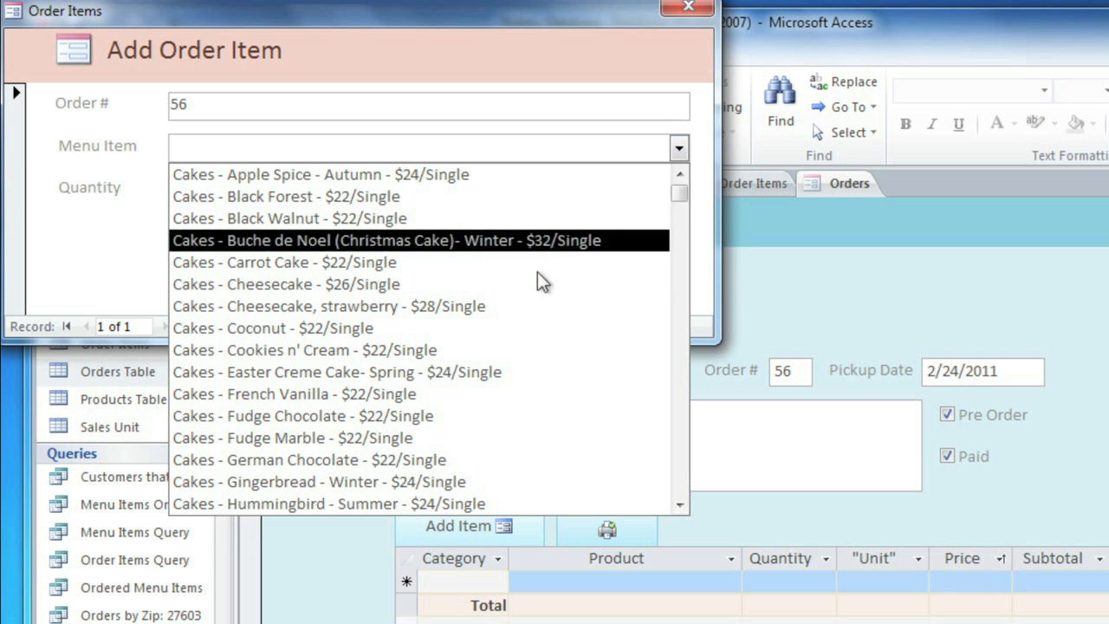
left_click(525, 306)
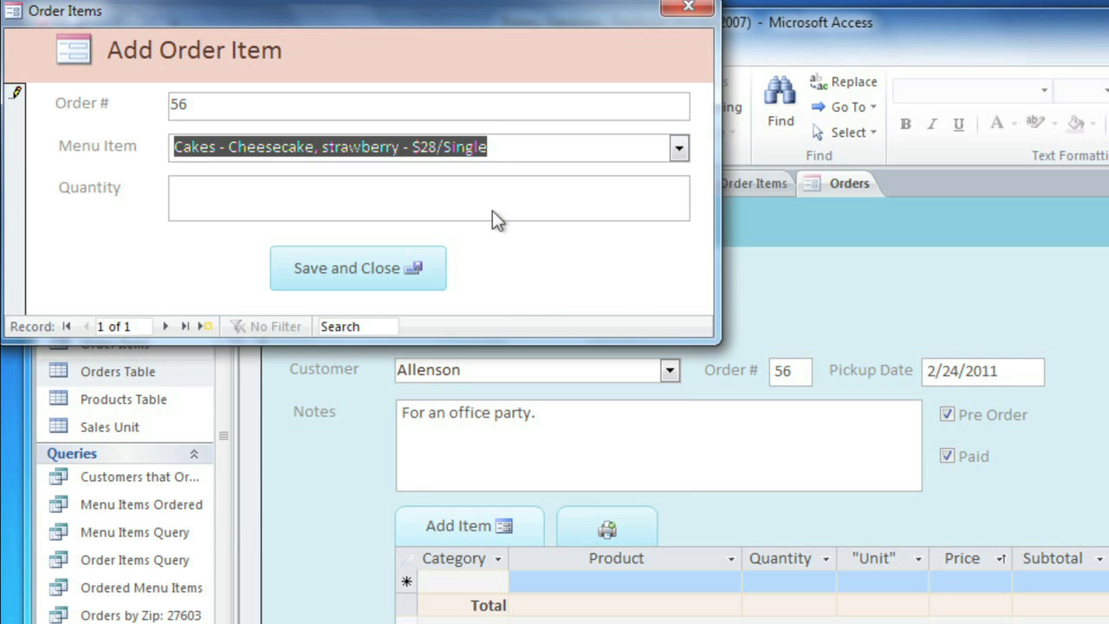
left_click(479, 190)
type("2")
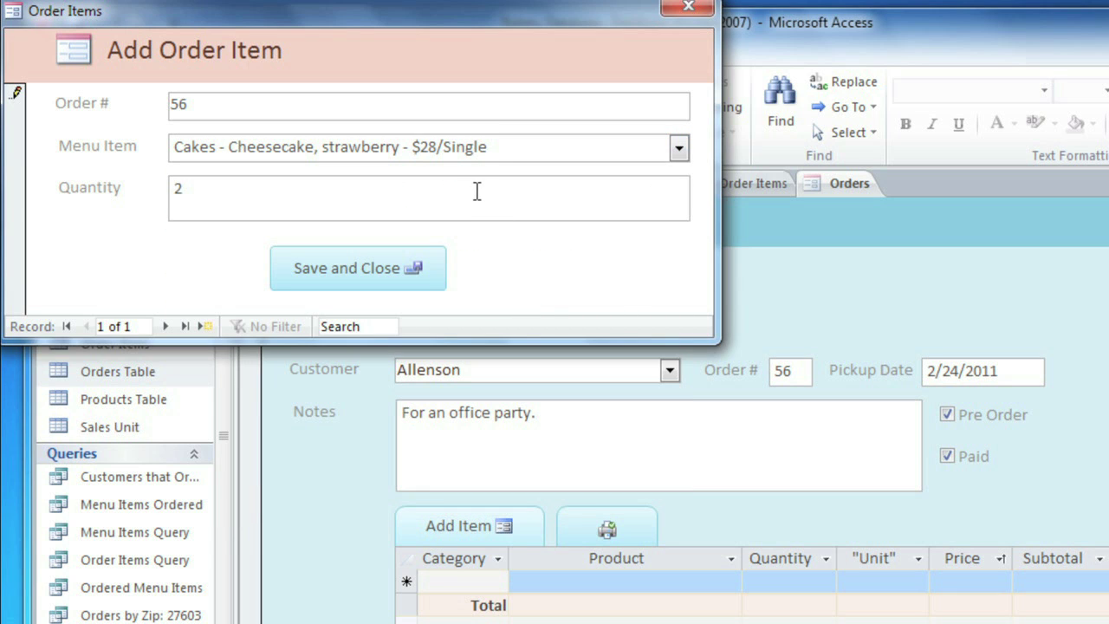
left_click(416, 274)
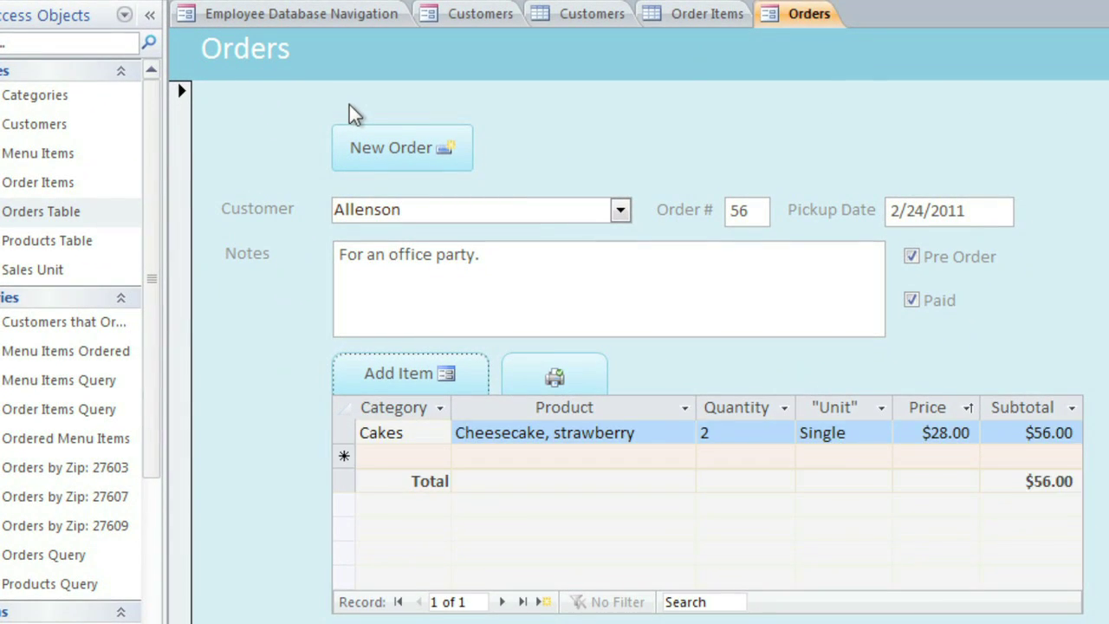
Step: Add Black Walnut cake with quantity 1 to order 56
left_click(381, 365)
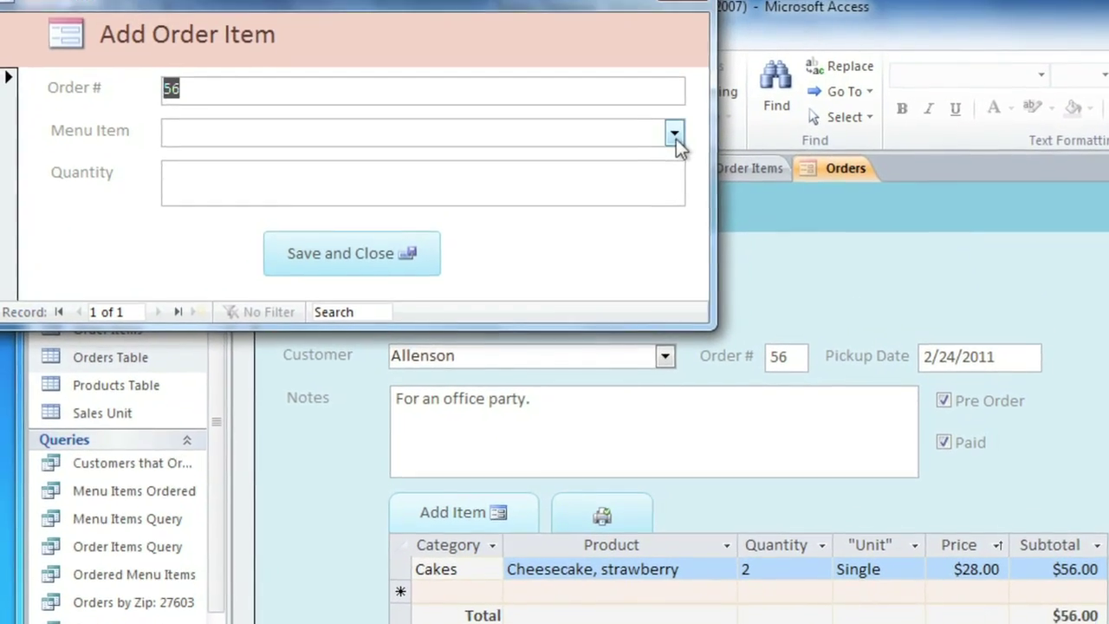
left_click(675, 136)
left_click(562, 220)
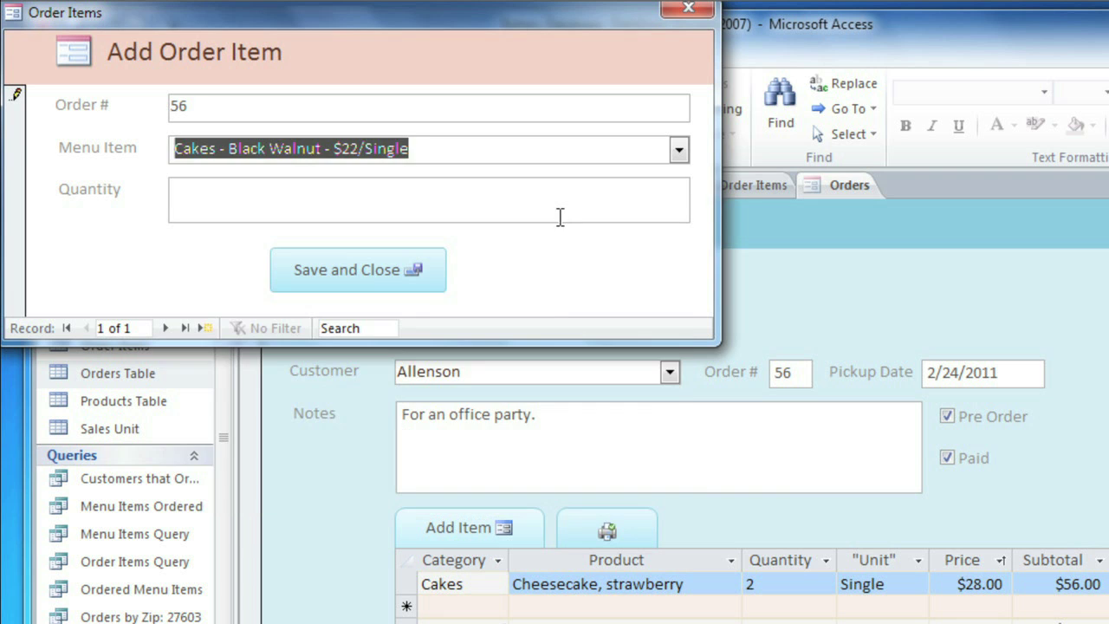
left_click(553, 206)
type("1")
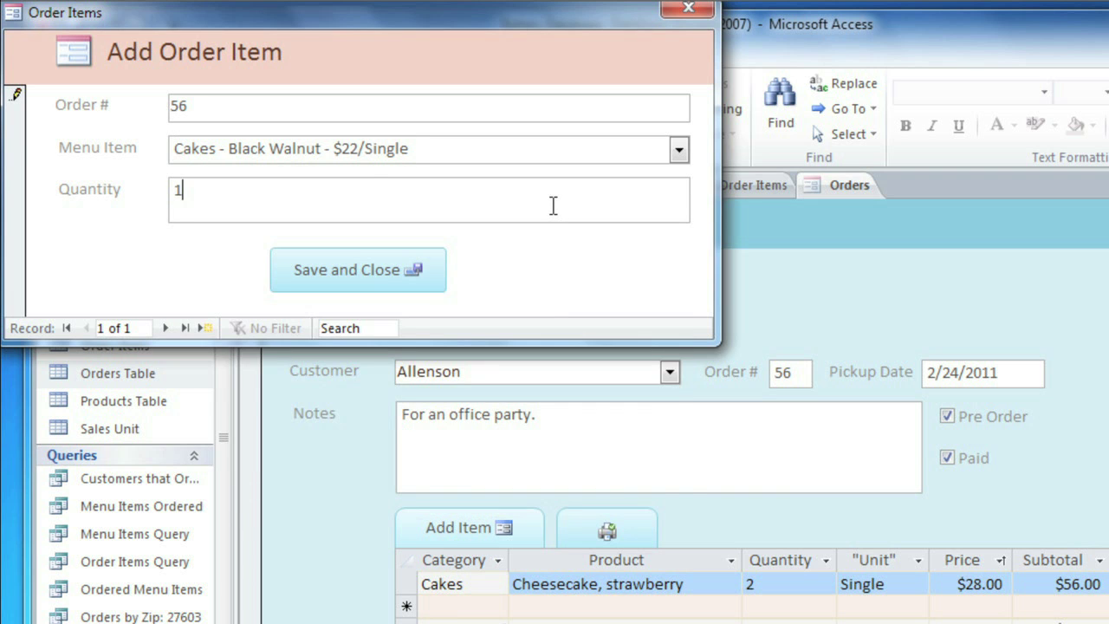
left_click(415, 265)
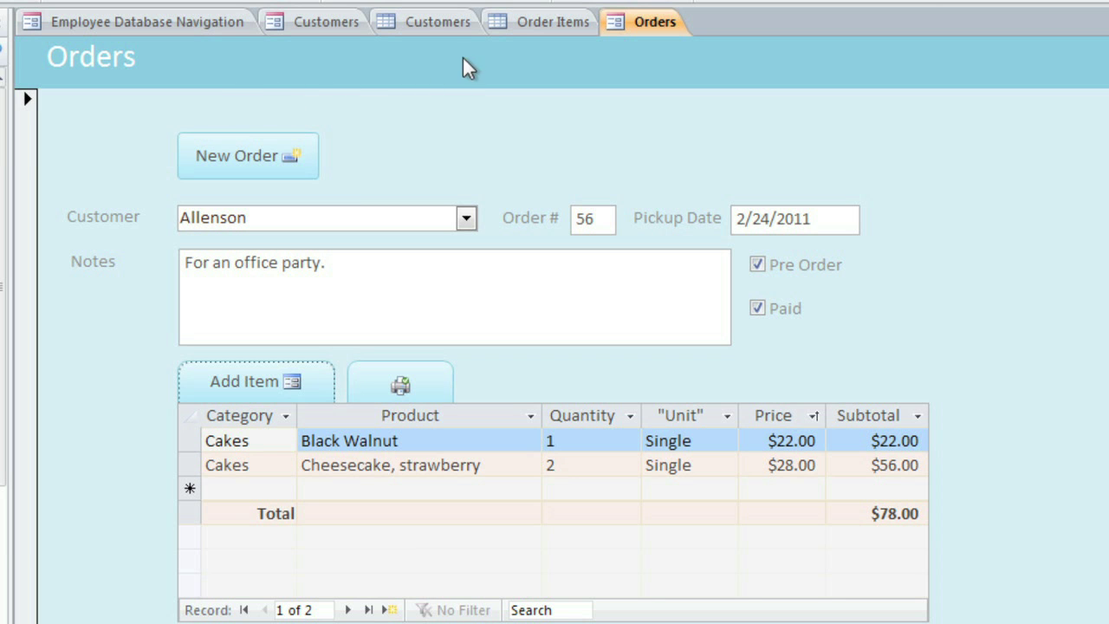
Step: Inspect Order Items row 13's Menu Item ID and Order ID in the datasheet
left_click(512, 24)
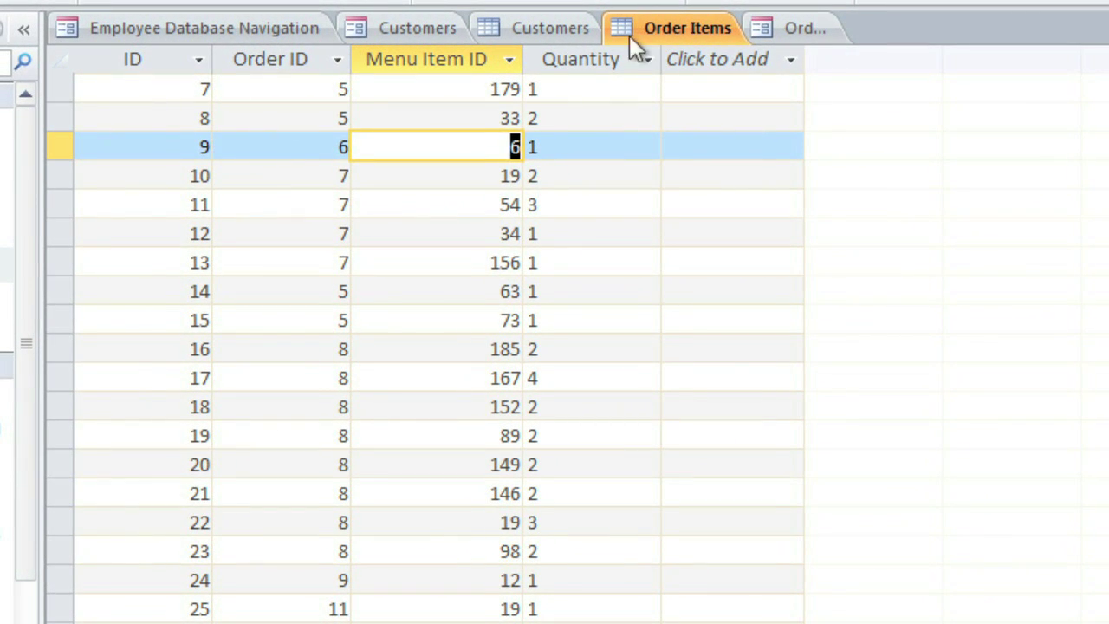
left_click(476, 260)
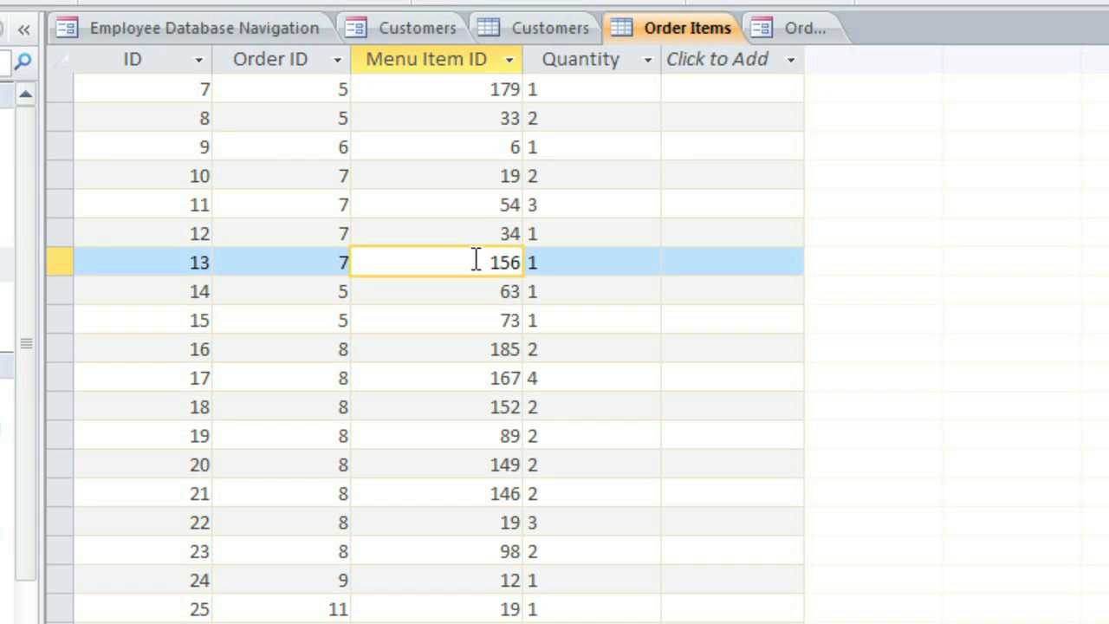
left_click(306, 258)
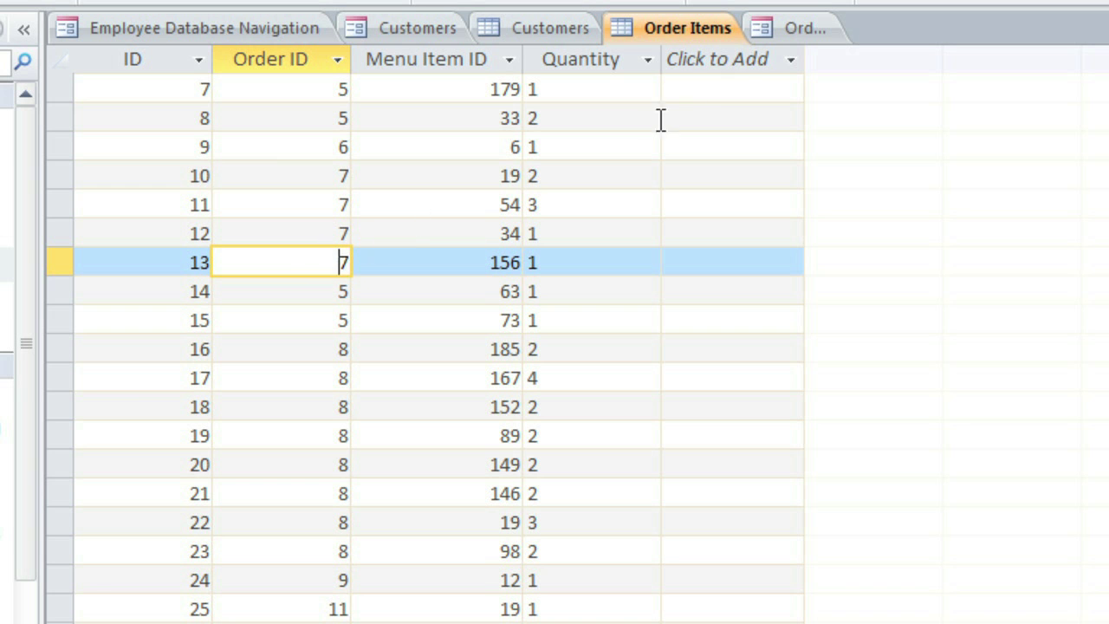
Step: Return to the Orders form showing order 56 and its $78.00 total
left_click(782, 35)
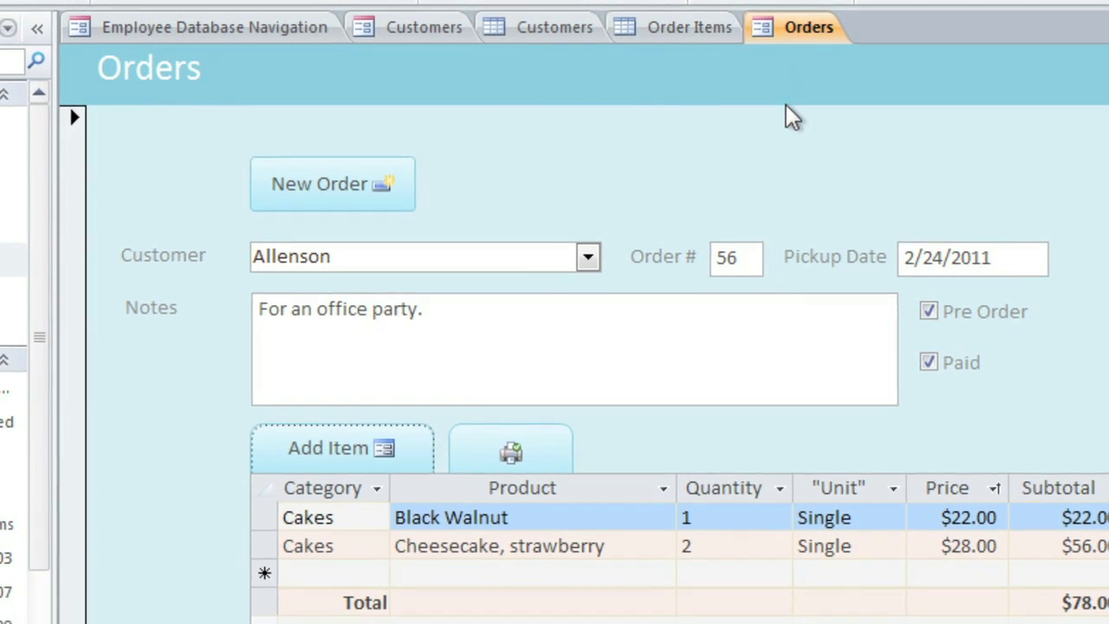